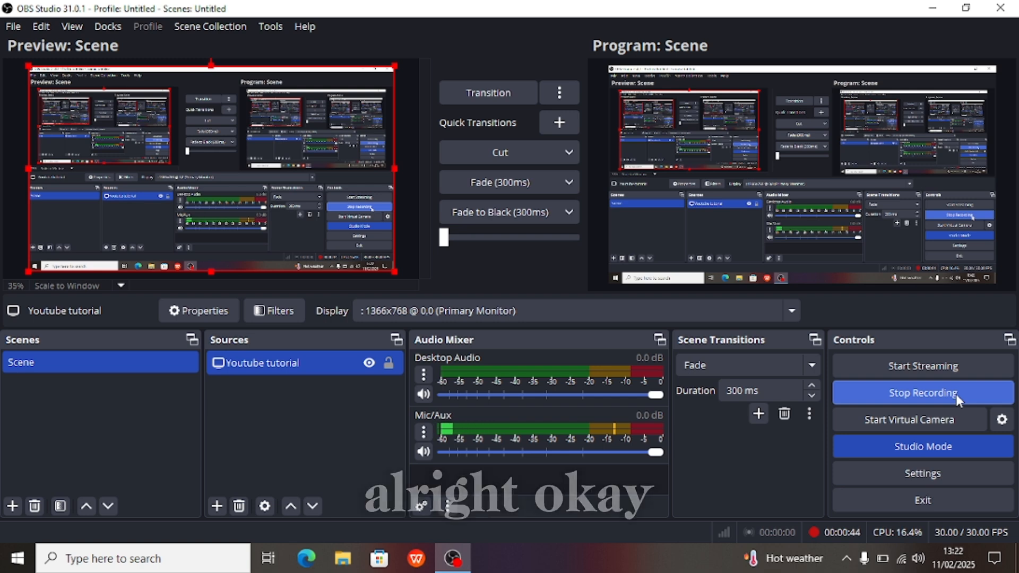
- Stop the in-progress OBS Studio screen recording from the Controls panel
{"action": "left_click", "coordinate": [956, 394]}
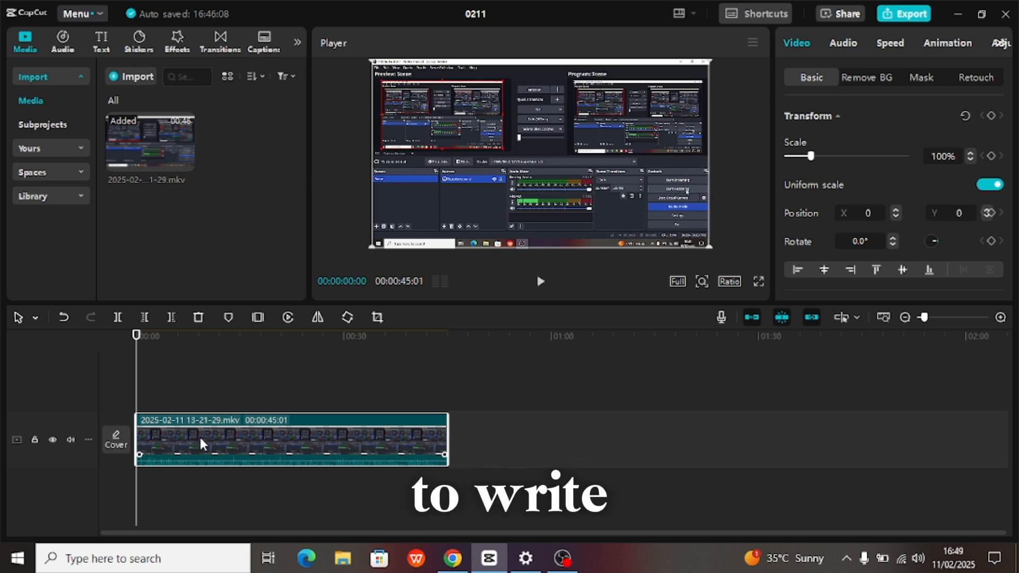
- Extract the recording clip's audio onto its own 45-second track beneath the video
{"action": "right_click", "coordinate": [289, 442]}
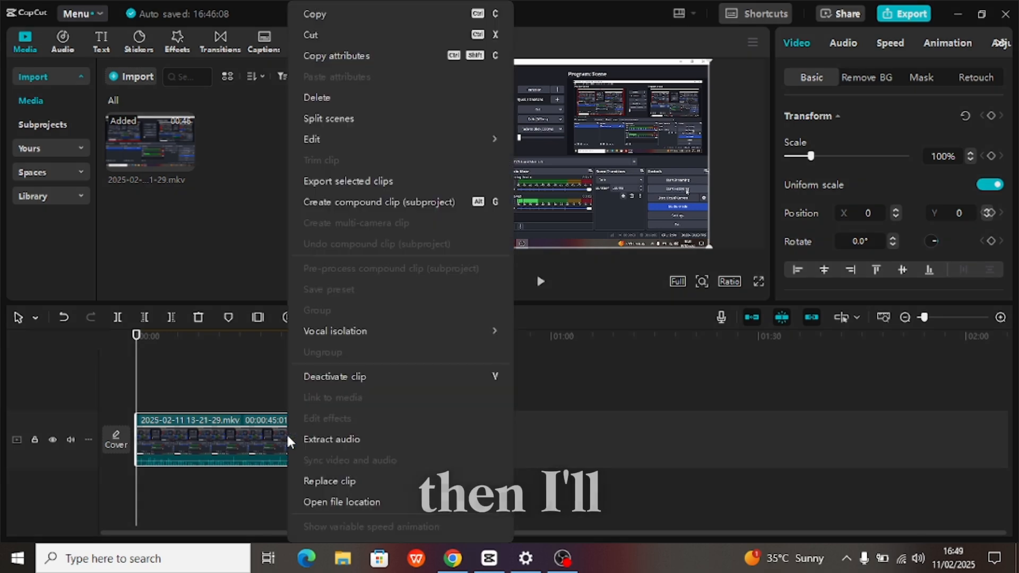
{"action": "left_click", "coordinate": [334, 441]}
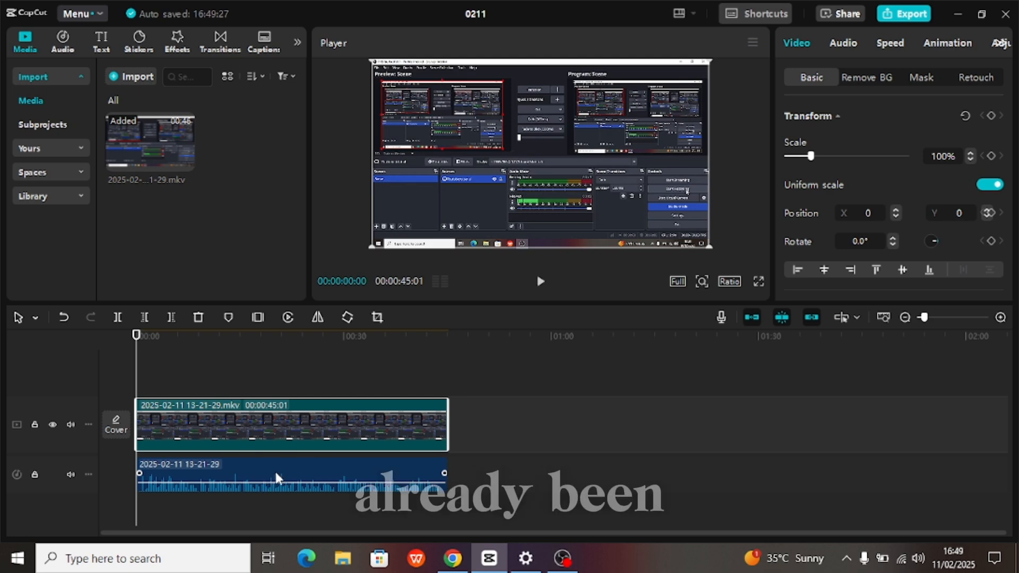
{"action": "left_click", "coordinate": [274, 478]}
{"action": "right_click", "coordinate": [284, 477]}
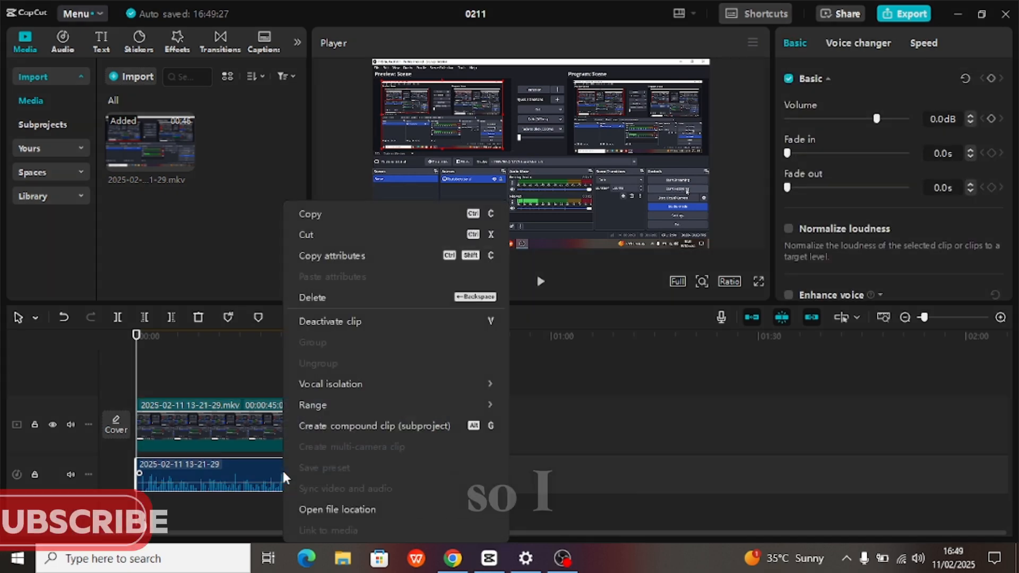
{"action": "left_click", "coordinate": [249, 362]}
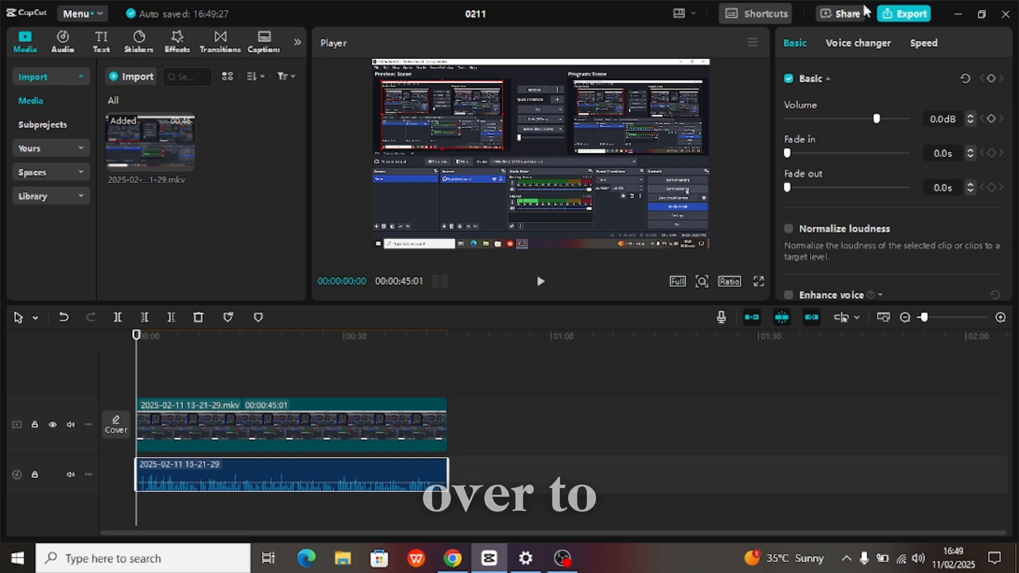
- Export only the audio, with Video unticked, as MP3 file '0211', then close the finished notice
{"action": "left_click", "coordinate": [902, 14]}
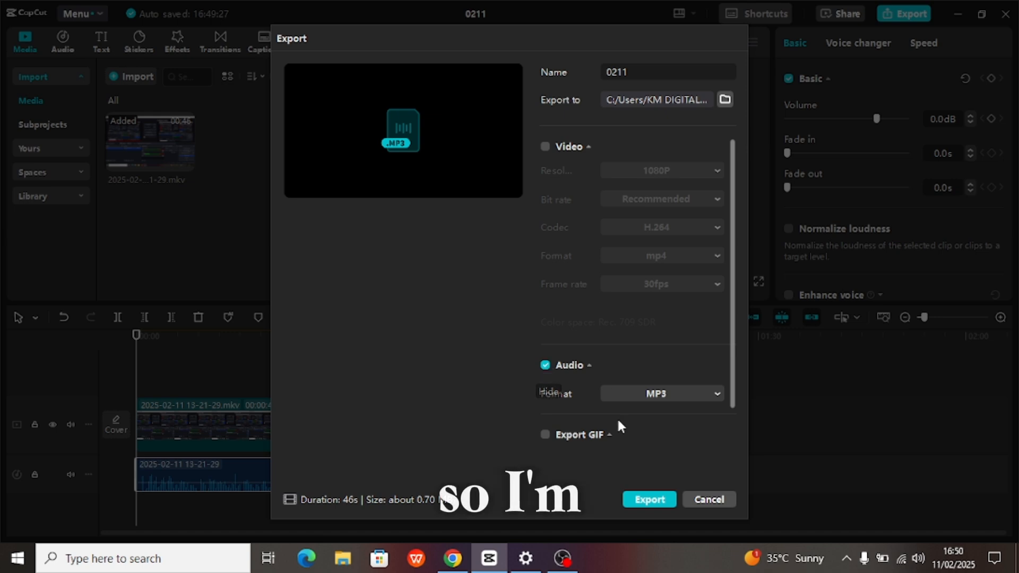
{"action": "left_click", "coordinate": [649, 499]}
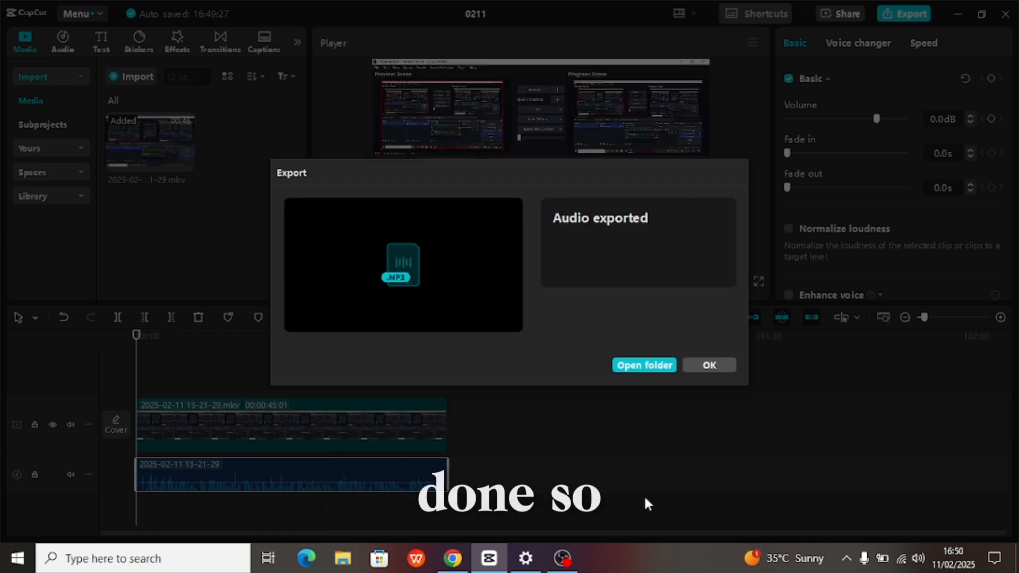
{"action": "left_click", "coordinate": [703, 365]}
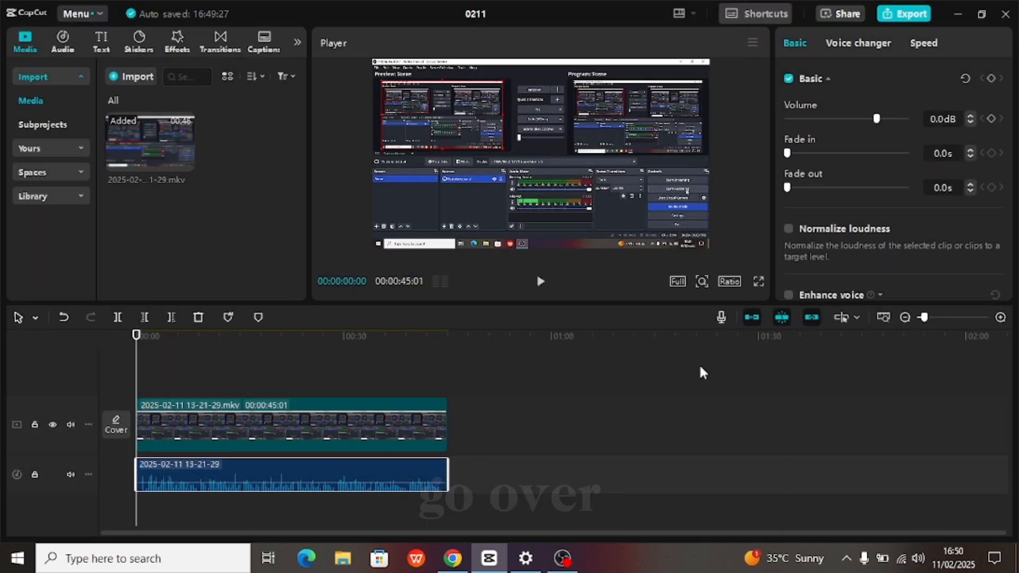
- In a new Chrome tab, open auphonic.com through the AUDIO EDITOR shortcut tile
{"action": "left_click", "coordinate": [453, 555]}
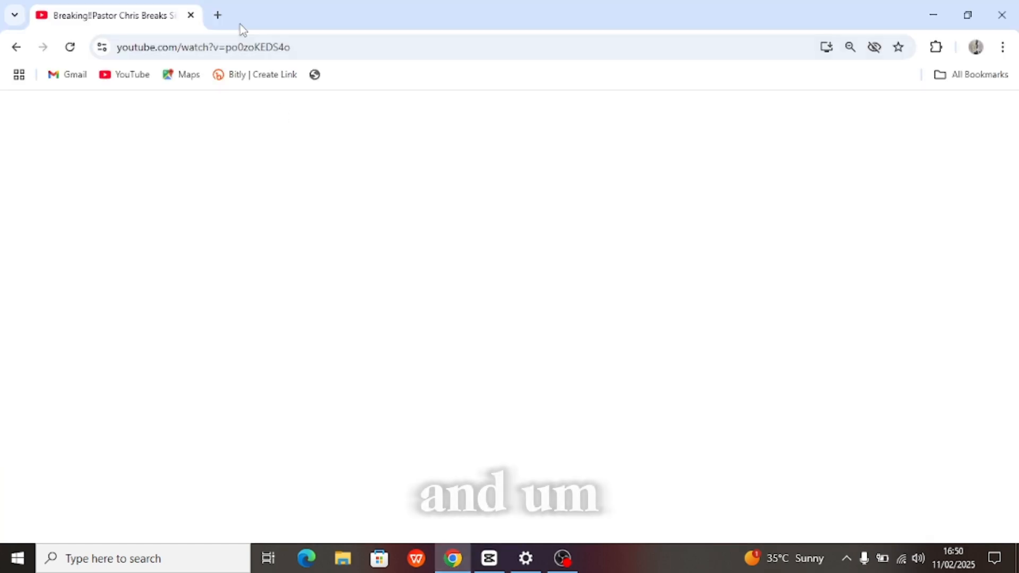
{"action": "left_click", "coordinate": [217, 15]}
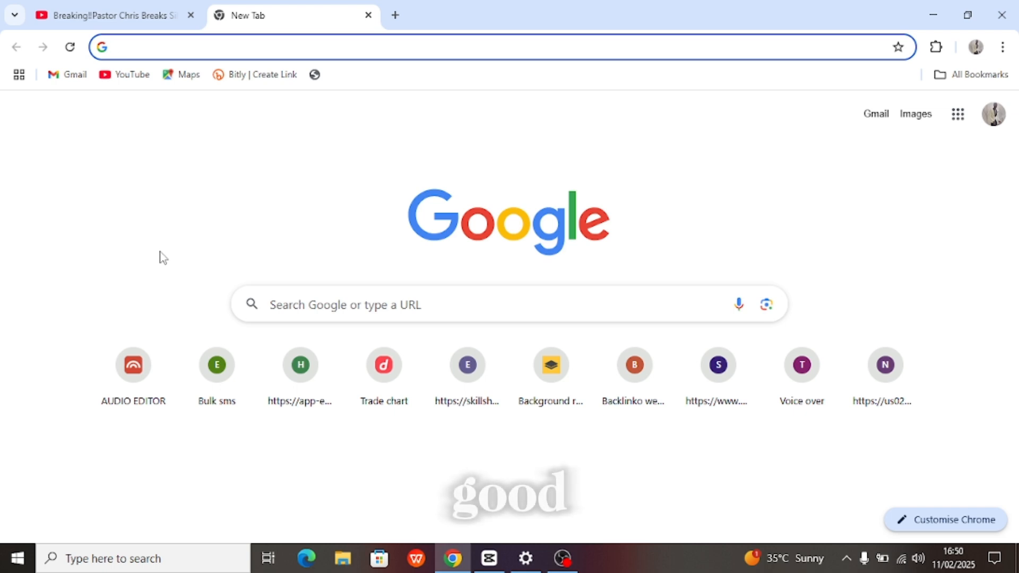
{"action": "left_click", "coordinate": [139, 366]}
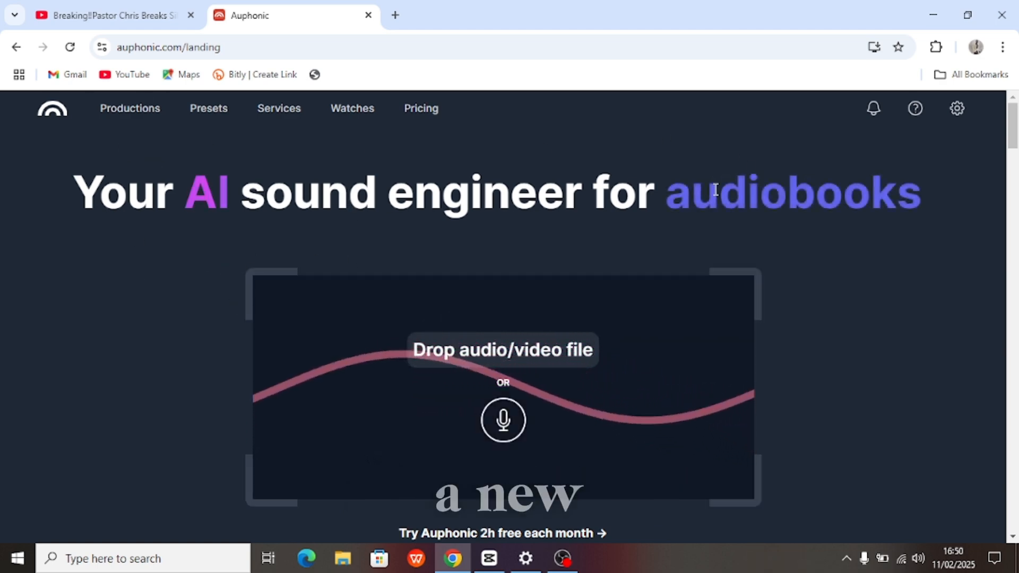
{"action": "scroll", "coordinate": [869, 215], "scroll_direction": "down", "scroll_amount": 1}
{"action": "scroll", "coordinate": [869, 215], "scroll_direction": "down", "scroll_amount": 9}
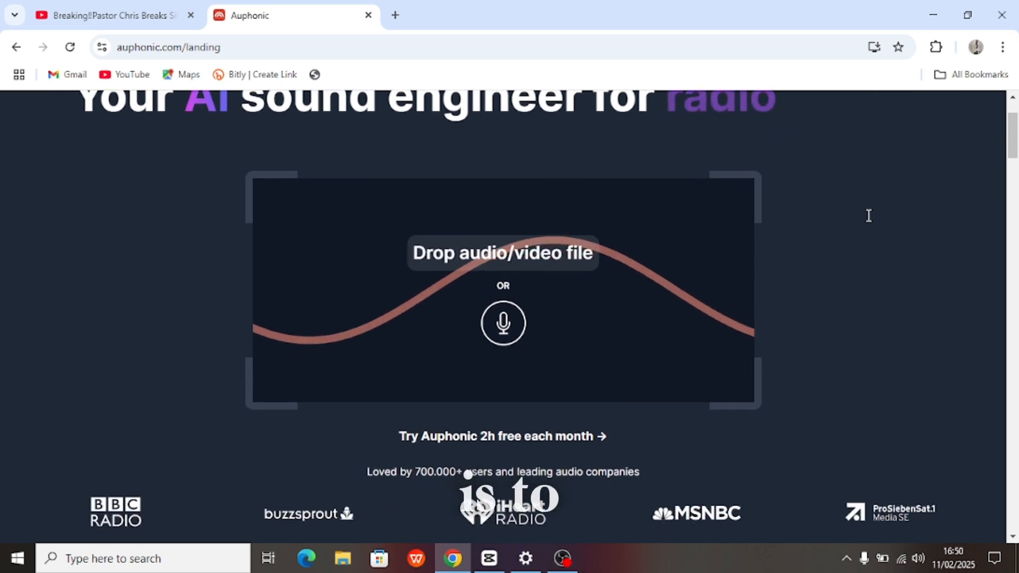
{"action": "scroll", "coordinate": [869, 215], "scroll_direction": "up", "scroll_amount": 10}
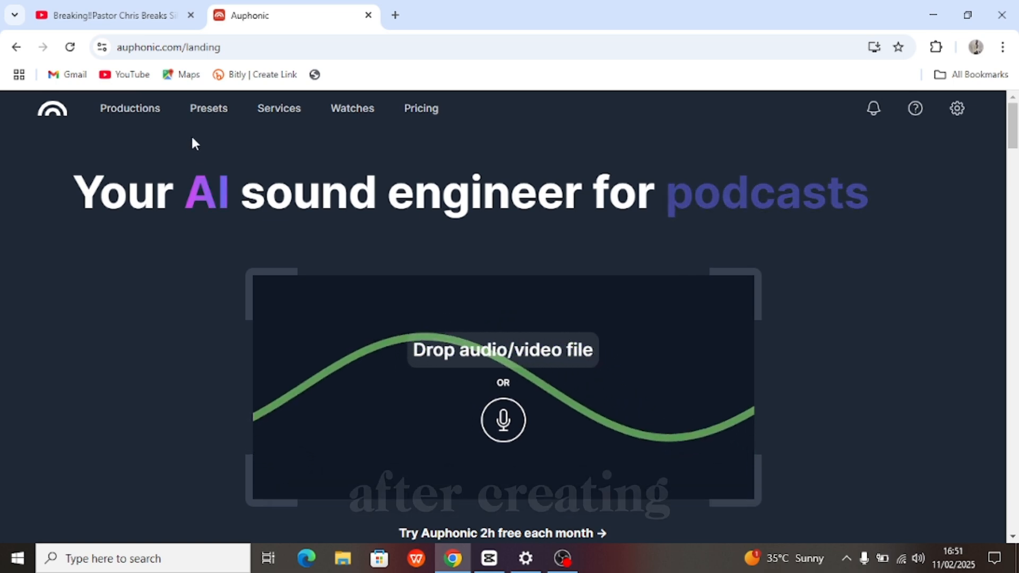
{"action": "scroll", "coordinate": [480, 318], "scroll_direction": "down", "scroll_amount": 2}
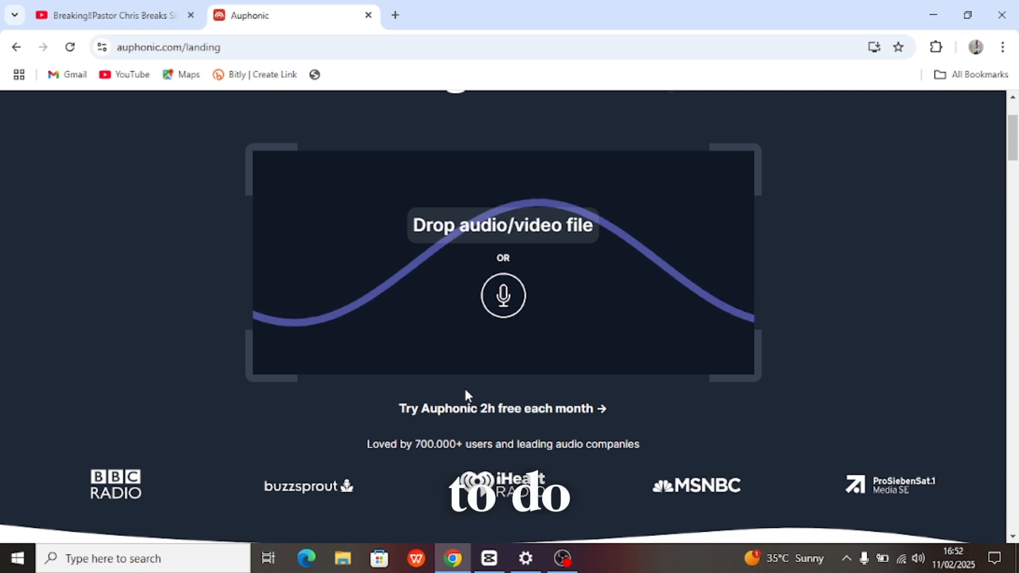
{"action": "scroll", "coordinate": [311, 223], "scroll_direction": "up", "scroll_amount": 3}
{"action": "scroll", "coordinate": [310, 217], "scroll_direction": "down", "scroll_amount": 2}
{"action": "scroll", "coordinate": [312, 223], "scroll_direction": "up", "scroll_amount": 2}
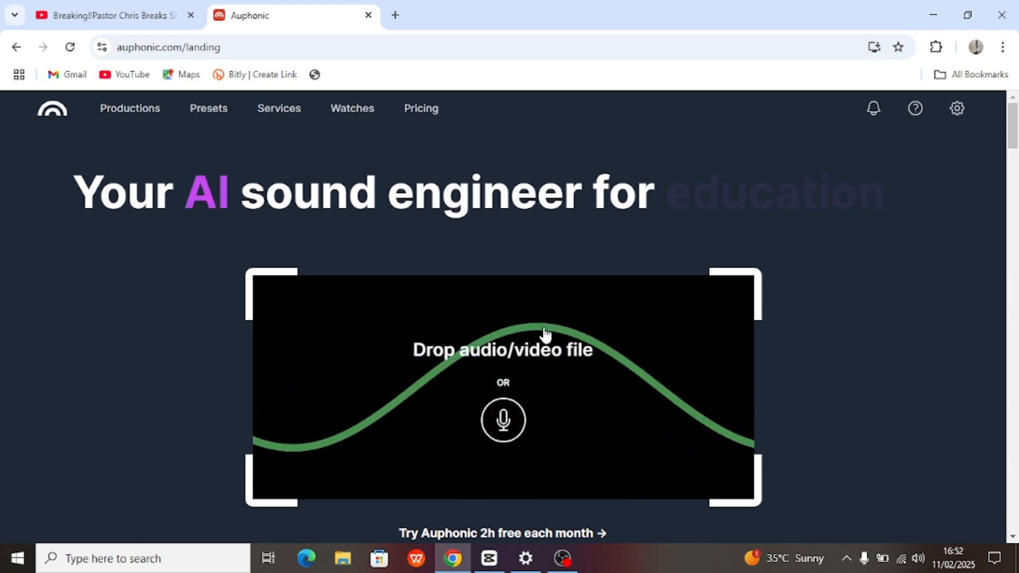
{"action": "scroll", "coordinate": [545, 334], "scroll_direction": "down", "scroll_amount": 1}
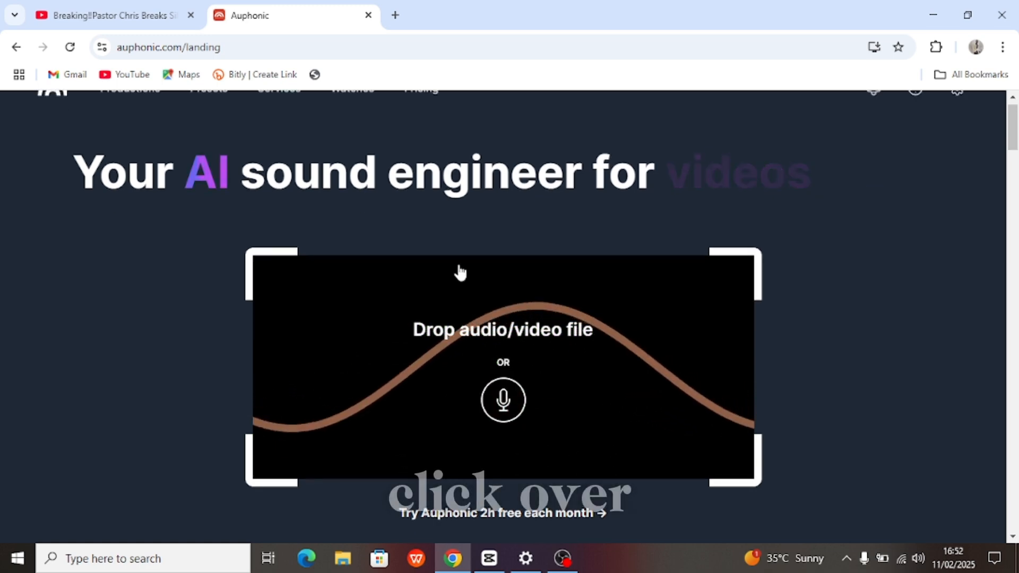
- Upload the 0211 MP3 and process it with the Voice Cleaner (keep music) preset
{"action": "left_click", "coordinate": [459, 341]}
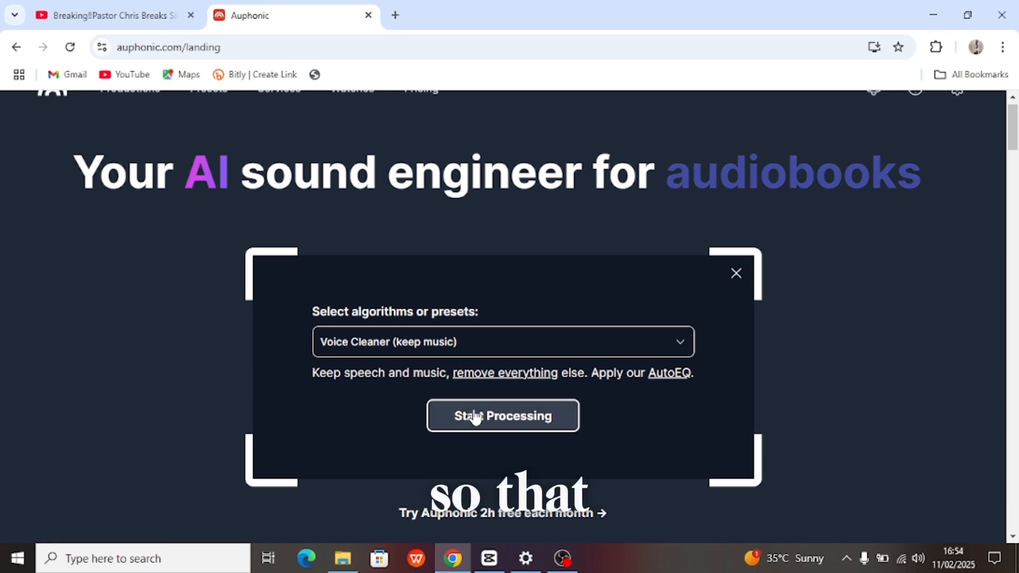
{"action": "left_click", "coordinate": [509, 415]}
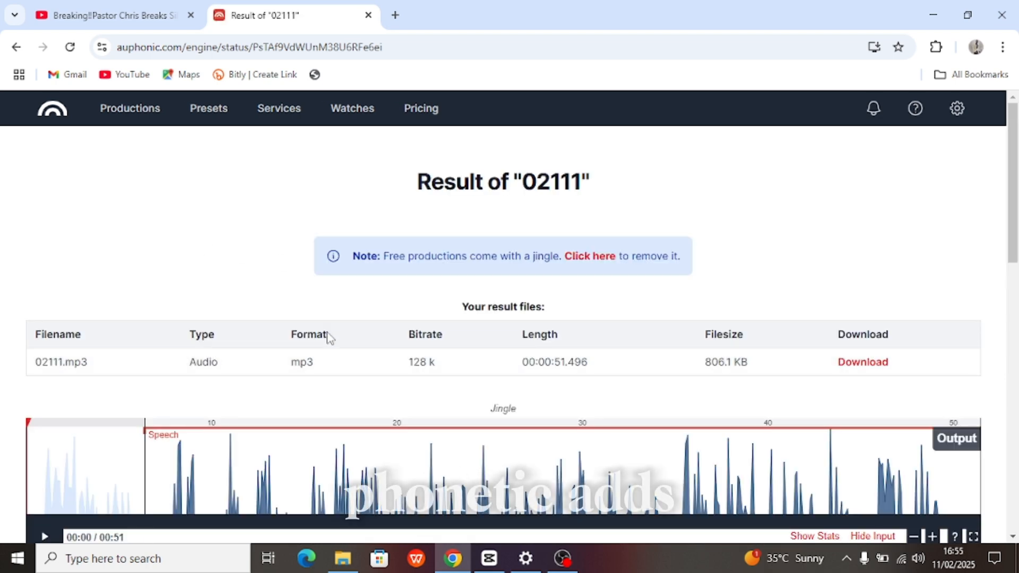
- Scroll down to the result page's output and input waveform player
{"action": "scroll", "coordinate": [329, 338], "scroll_direction": "down", "scroll_amount": 3}
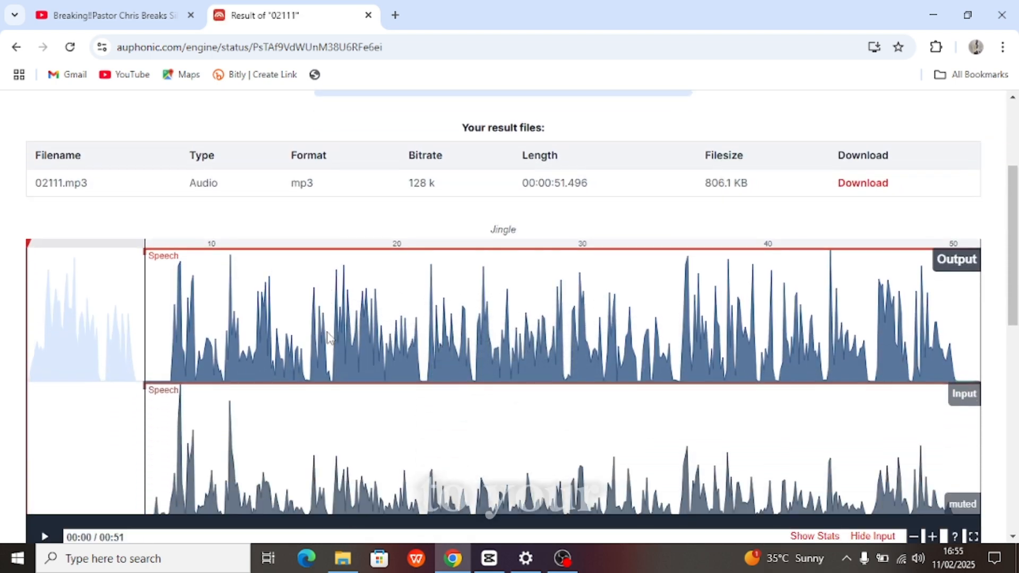
{"action": "scroll", "coordinate": [338, 311], "scroll_direction": "down", "scroll_amount": 2}
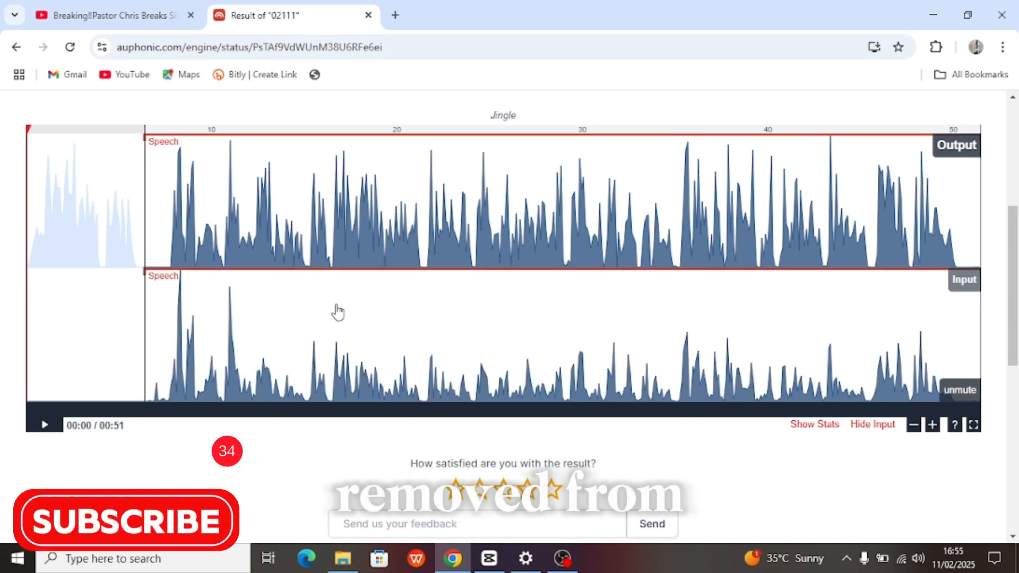
{"action": "scroll", "coordinate": [338, 312], "scroll_direction": "up", "scroll_amount": 2}
{"action": "scroll", "coordinate": [338, 312], "scroll_direction": "down", "scroll_amount": 2}
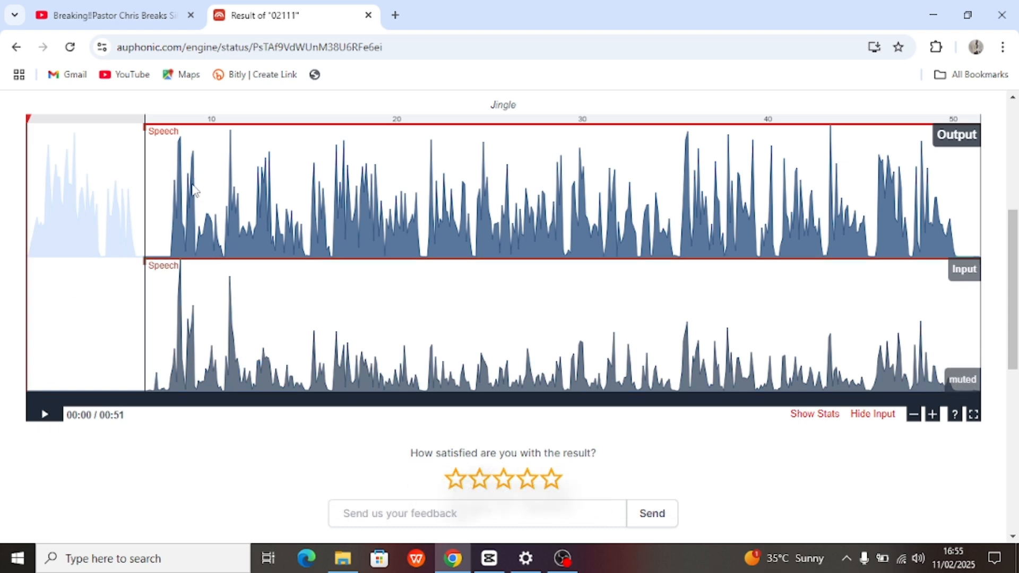
{"action": "scroll", "coordinate": [196, 194], "scroll_direction": "up", "scroll_amount": 2}
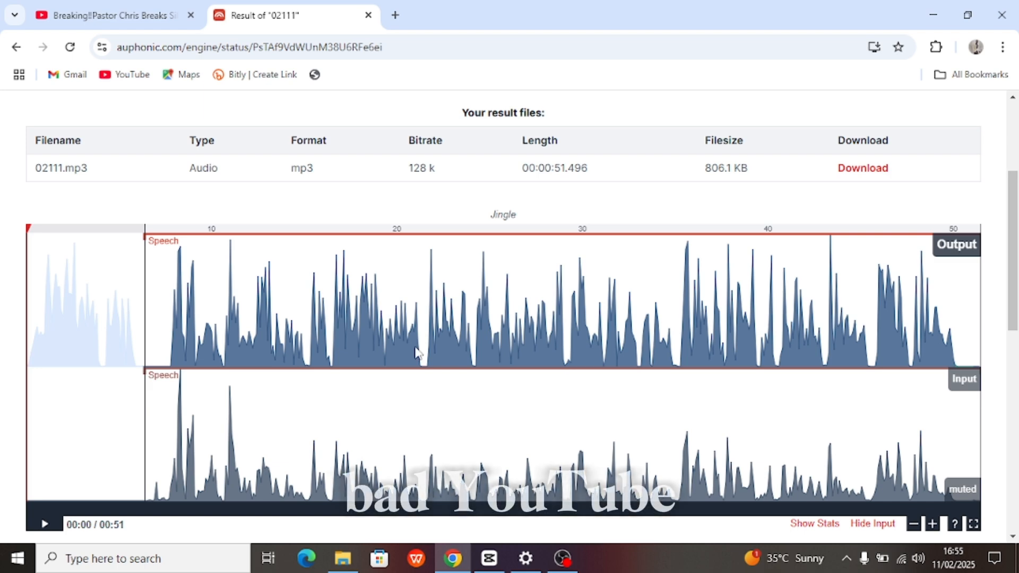
{"action": "scroll", "coordinate": [483, 443], "scroll_direction": "down", "scroll_amount": 2}
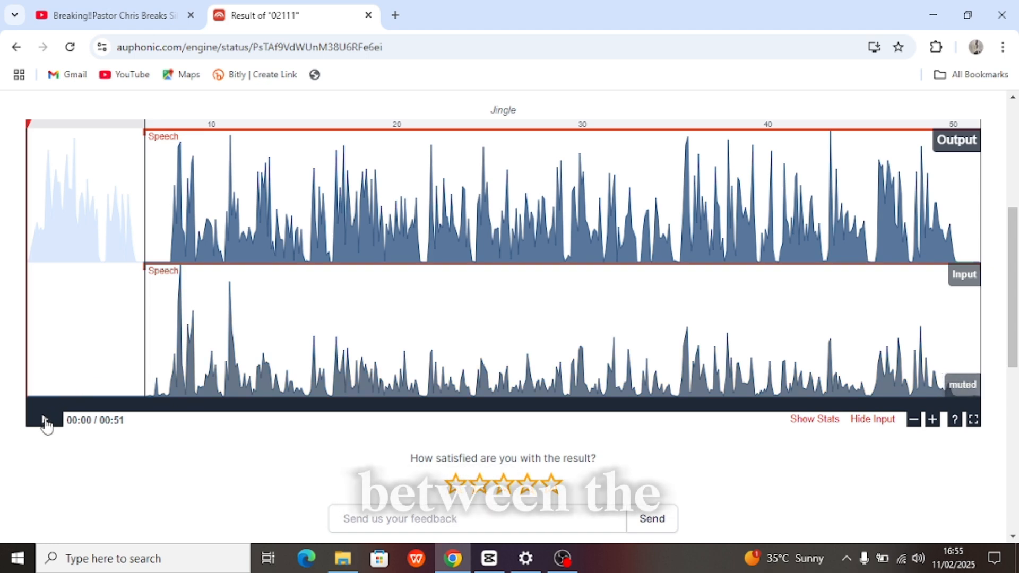
- Play the cleaned output audio, then pause it at 00:13 of 00:51
{"action": "left_click", "coordinate": [45, 421]}
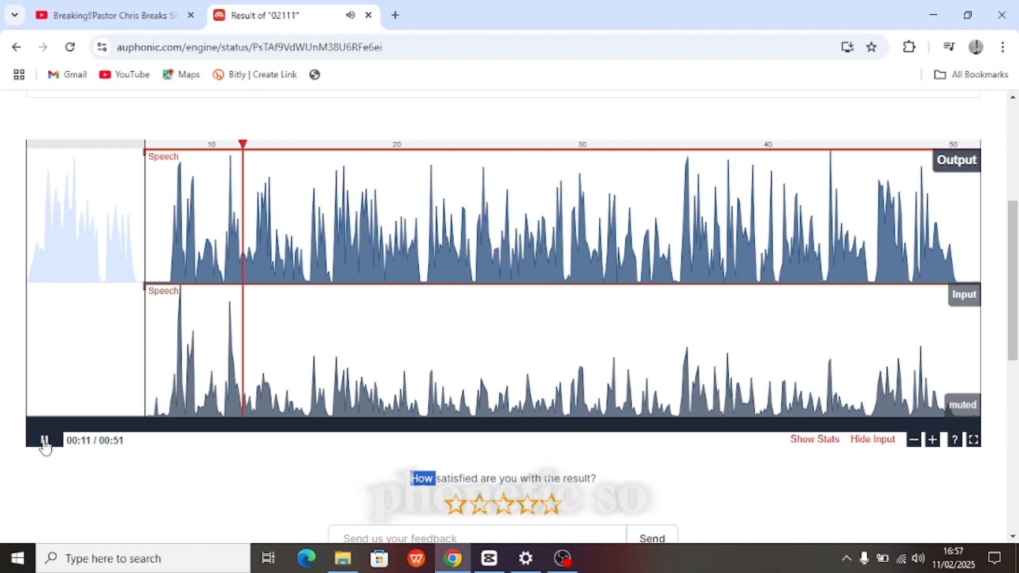
{"action": "left_click", "coordinate": [44, 441]}
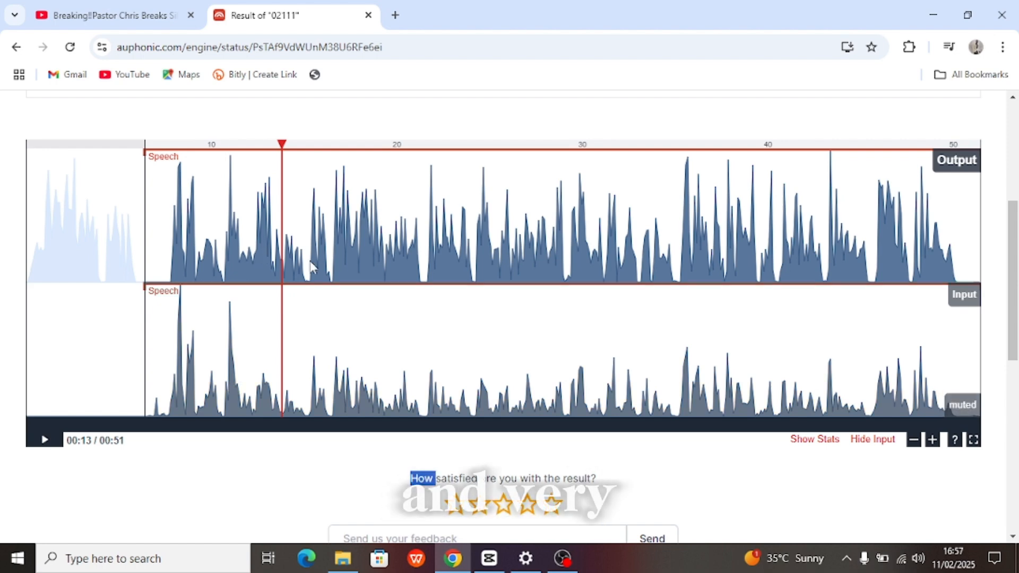
{"action": "scroll", "coordinate": [312, 267], "scroll_direction": "up", "scroll_amount": 3}
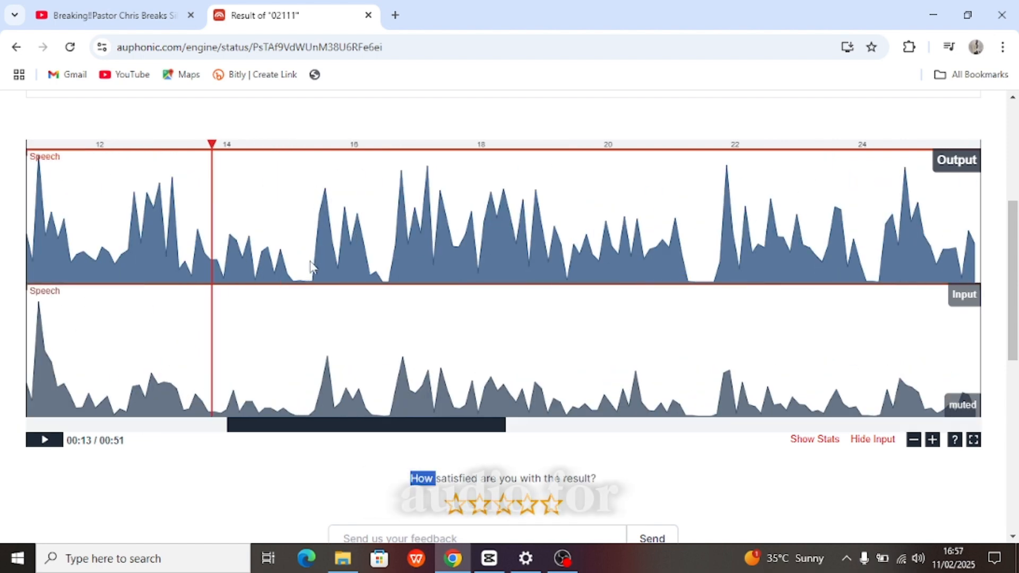